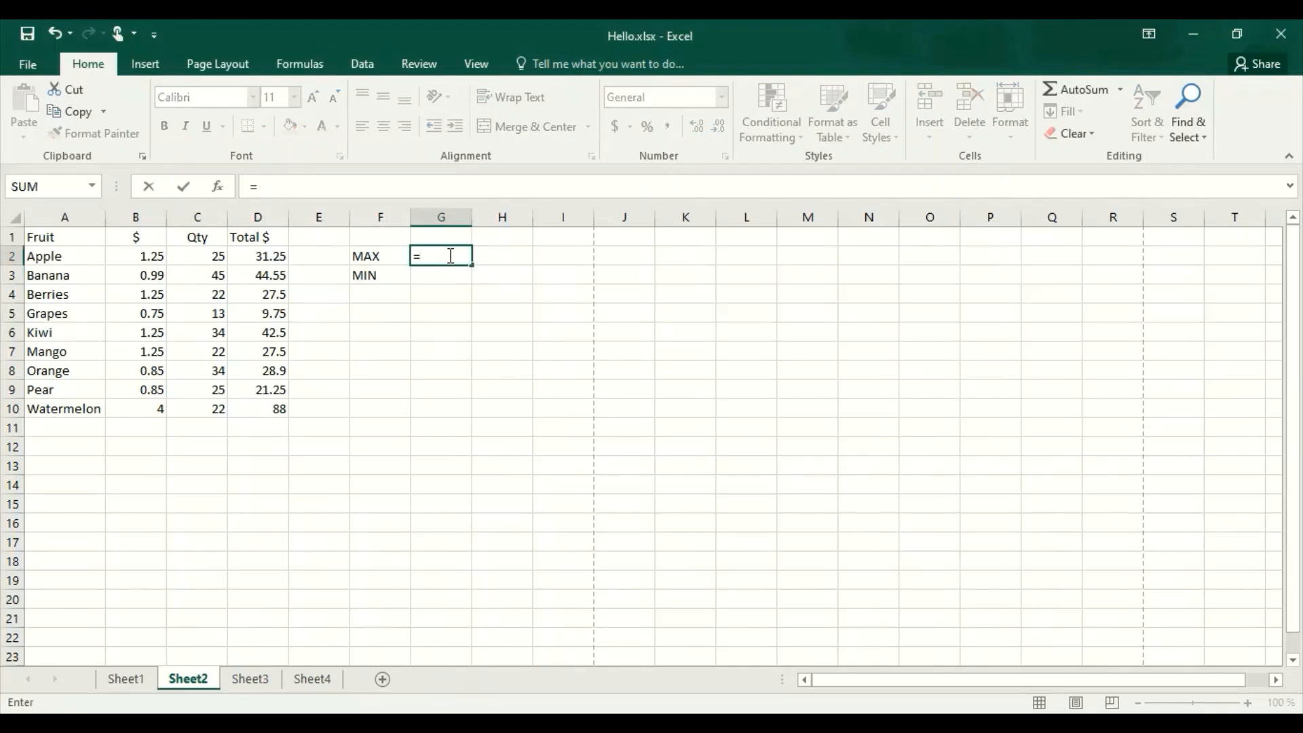
Enter a MAX formula in G2 that returns the largest Total $ value in D2:D10.
text(m)
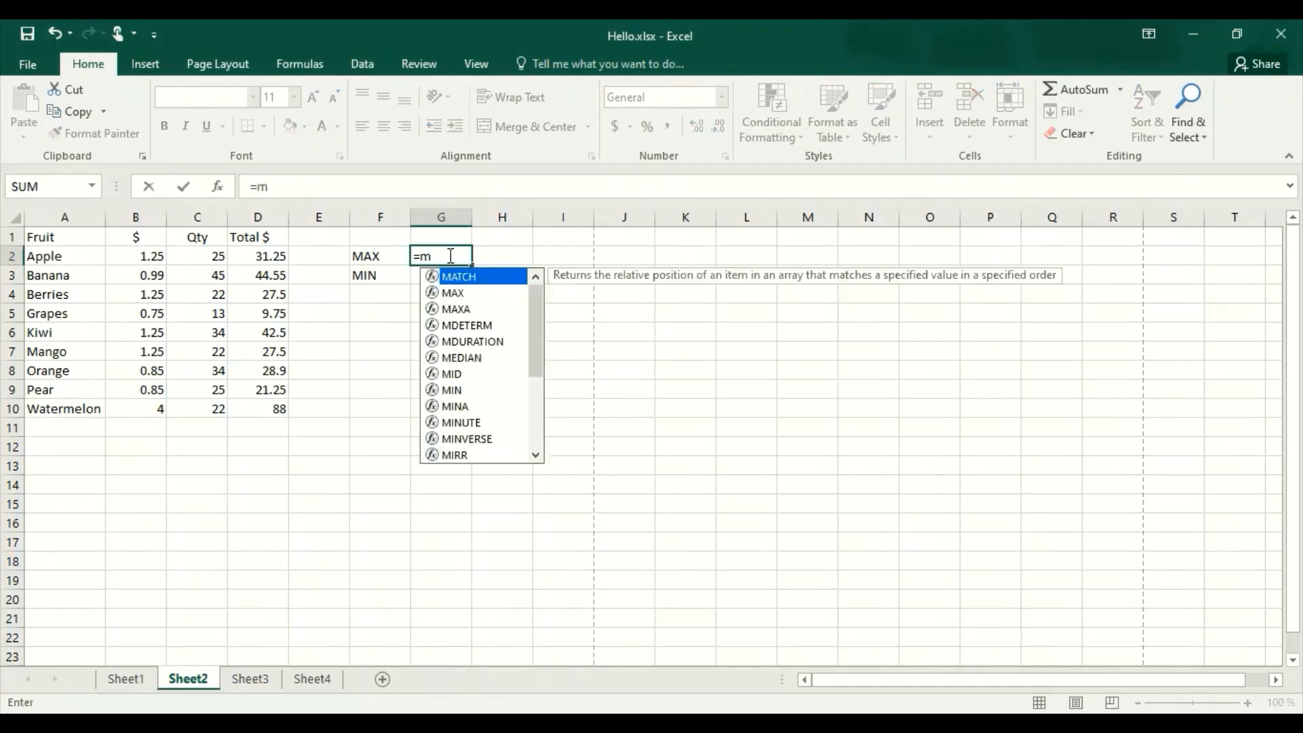
text(ax)
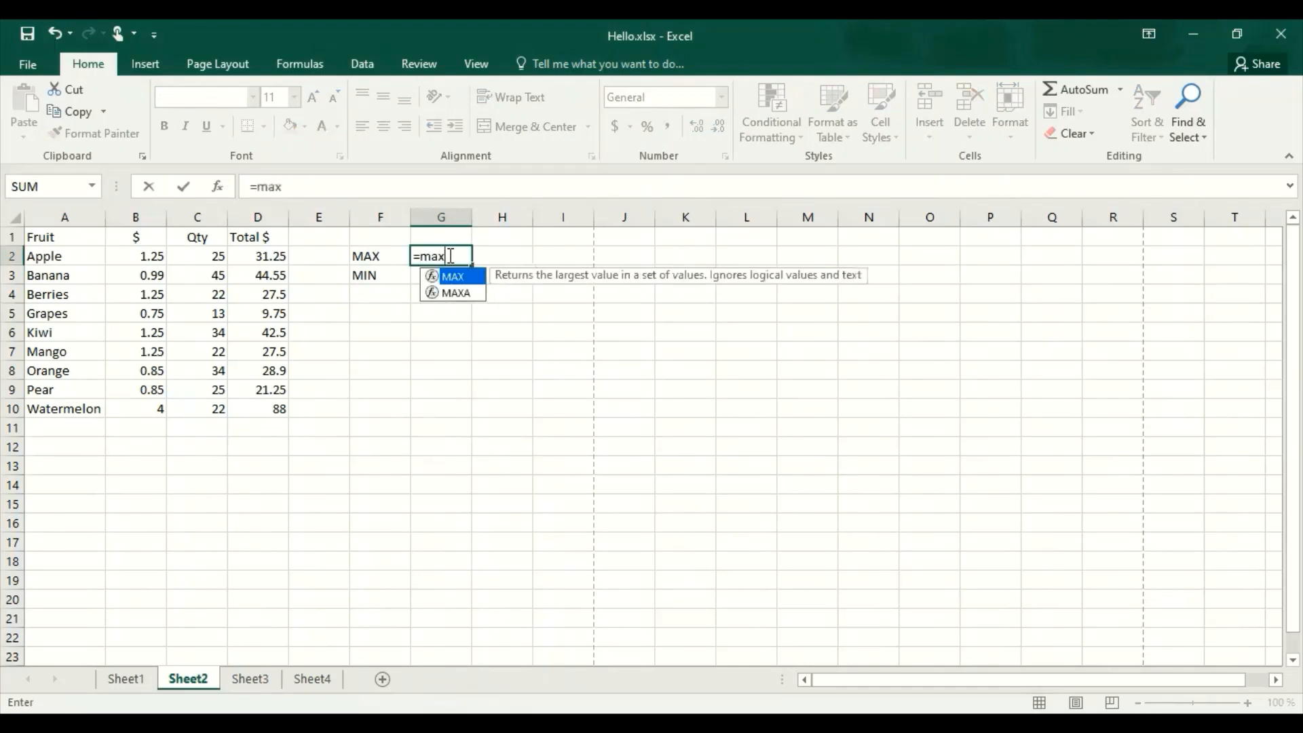
text(()
drag(267, 256, 272, 400)
text())
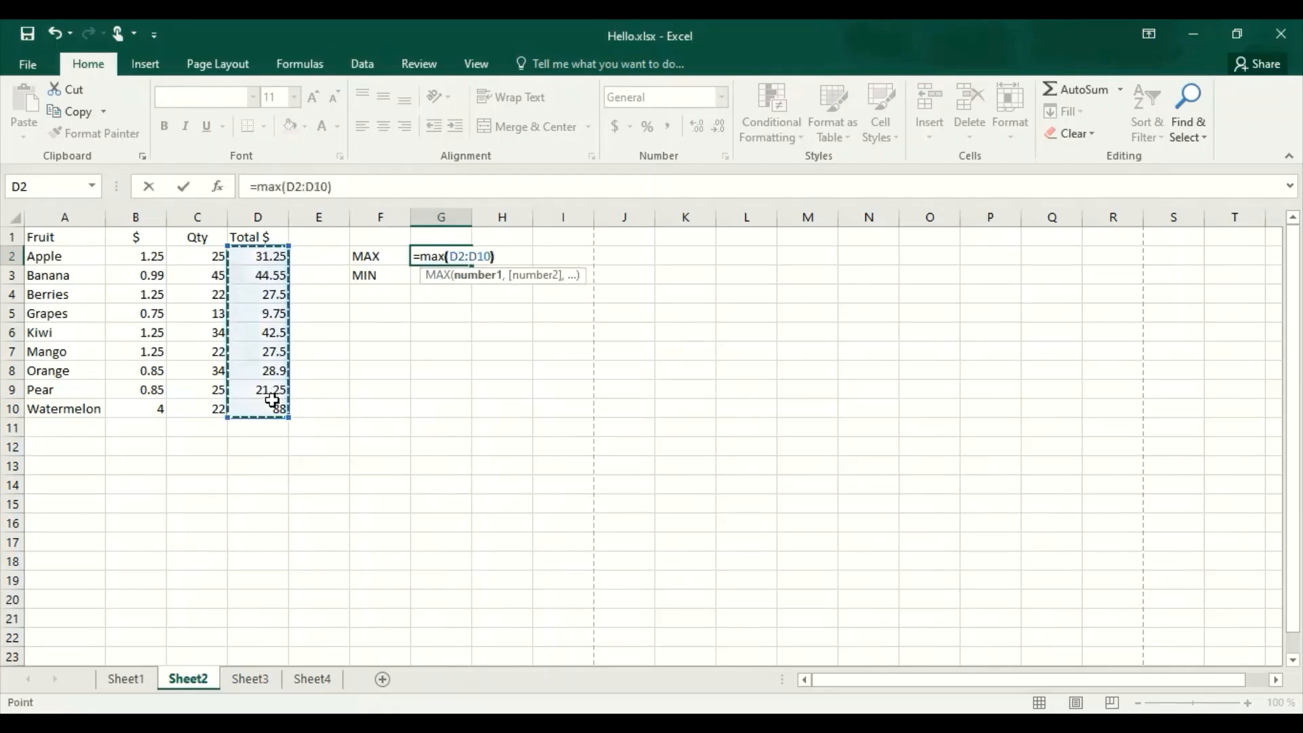
key(Return)
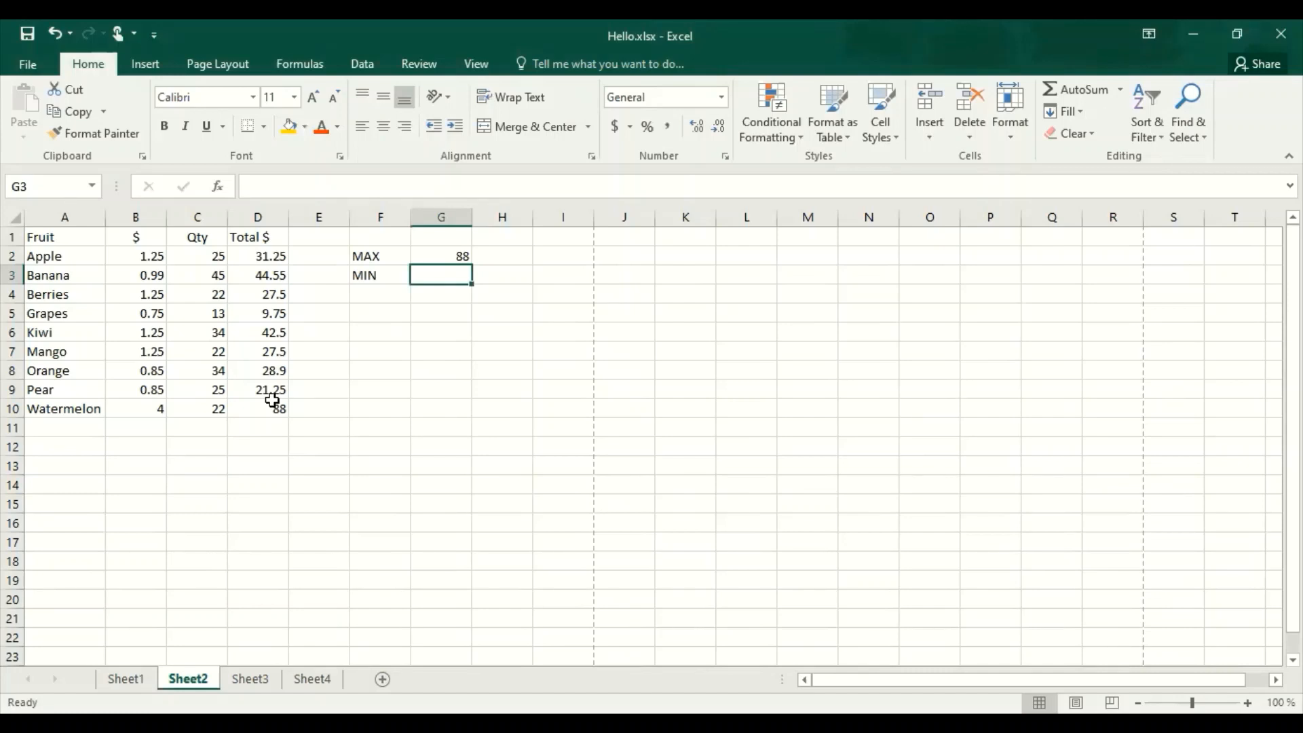
Enter a MIN formula in G3 that returns the smallest Total $ value in D2:D10.
text(=)
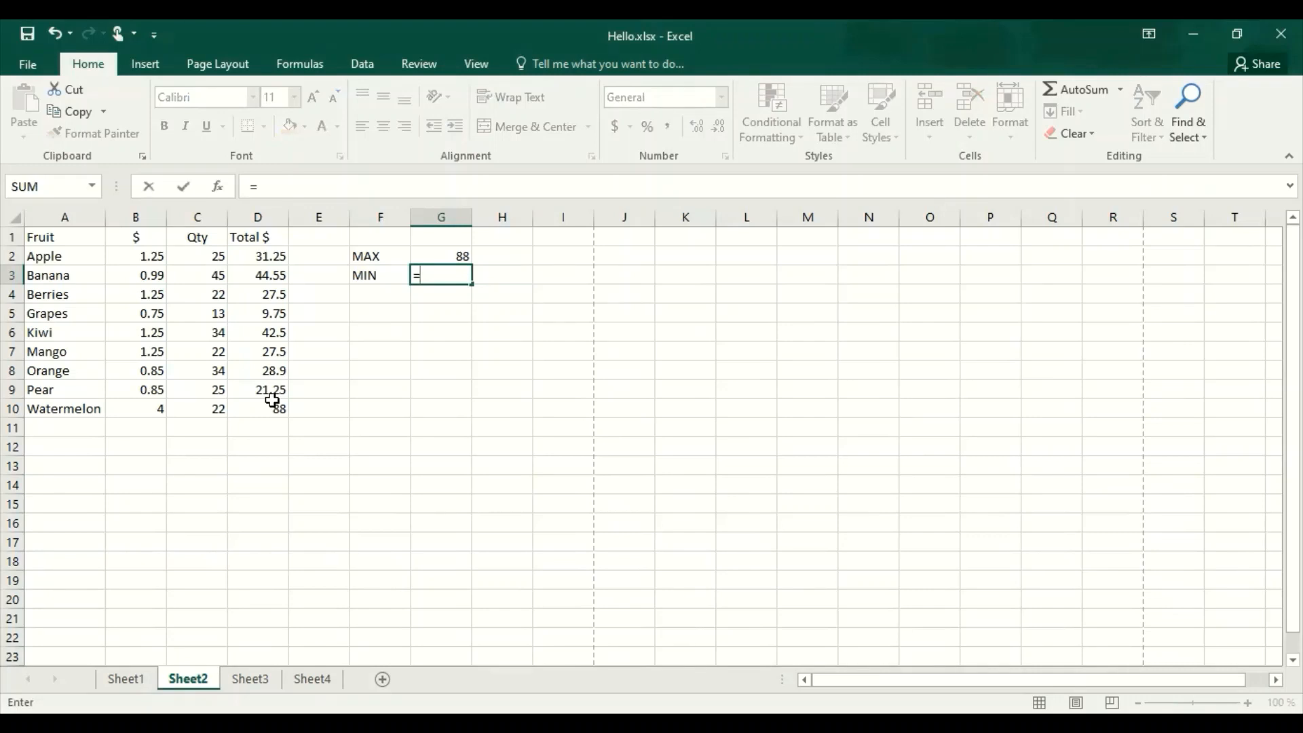
text(min()
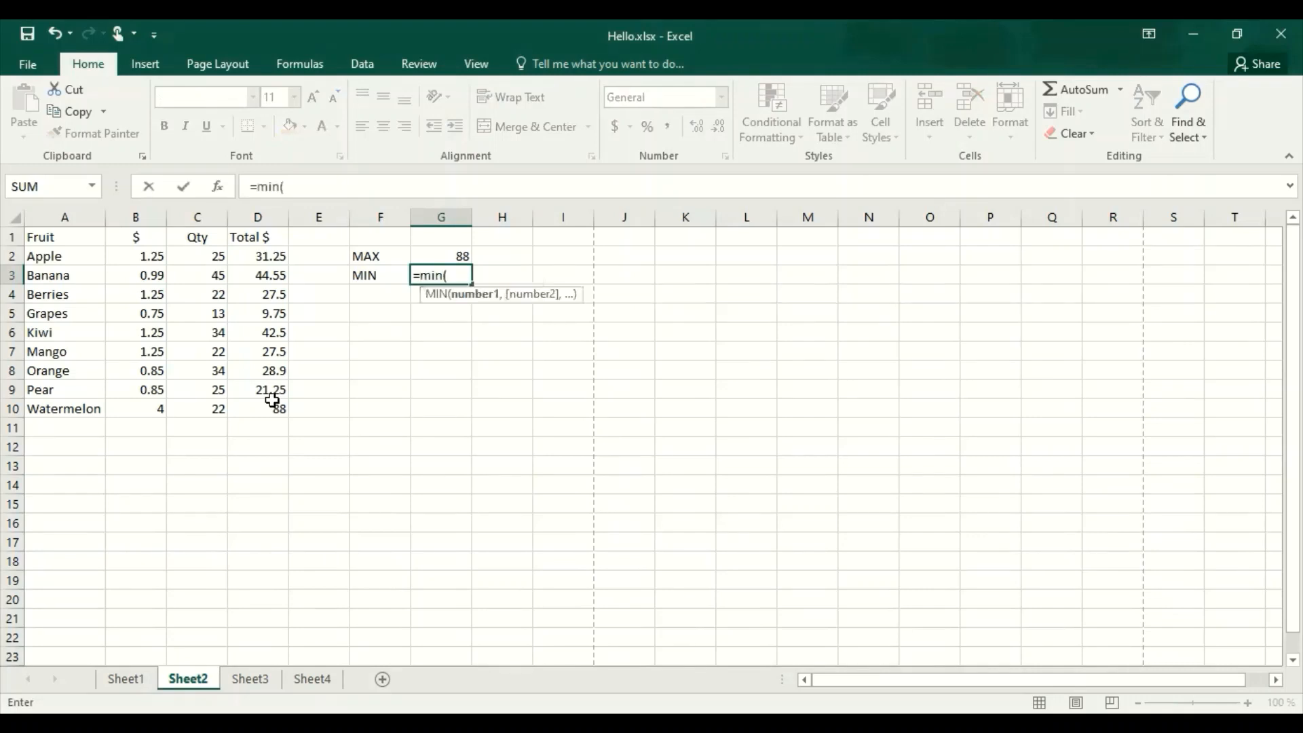
click(275, 256)
drag(278, 282, 265, 405)
text())
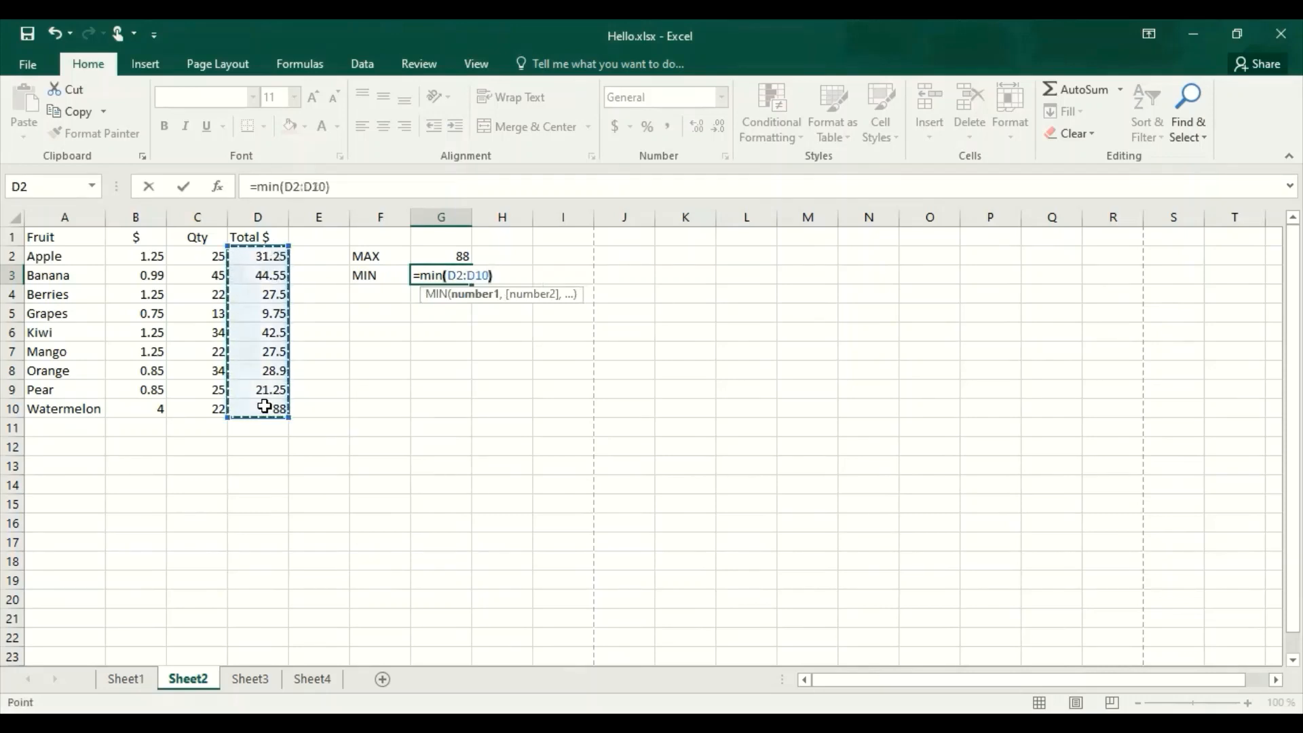
key(Return)
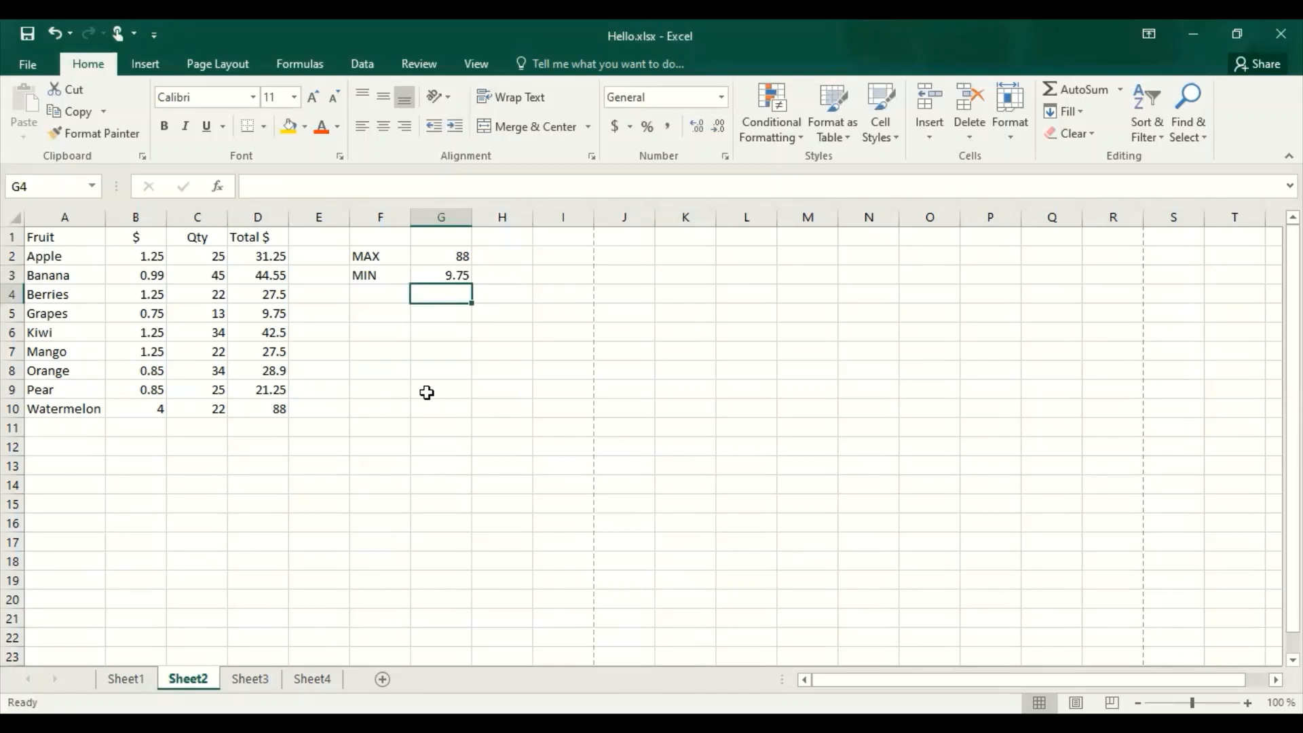
On Sheet3, open Insert Function for cell E7 and choose the SUM function.
key(ctrl+Page_Down)
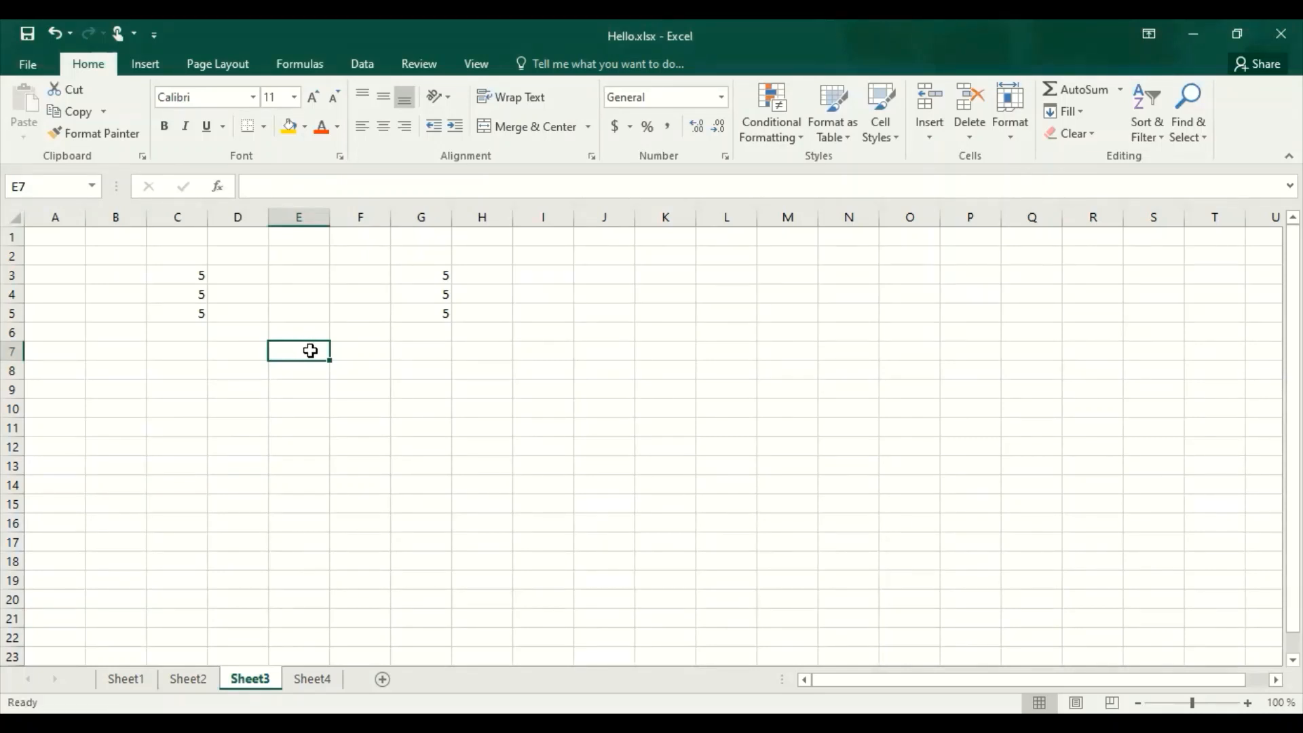
click(315, 59)
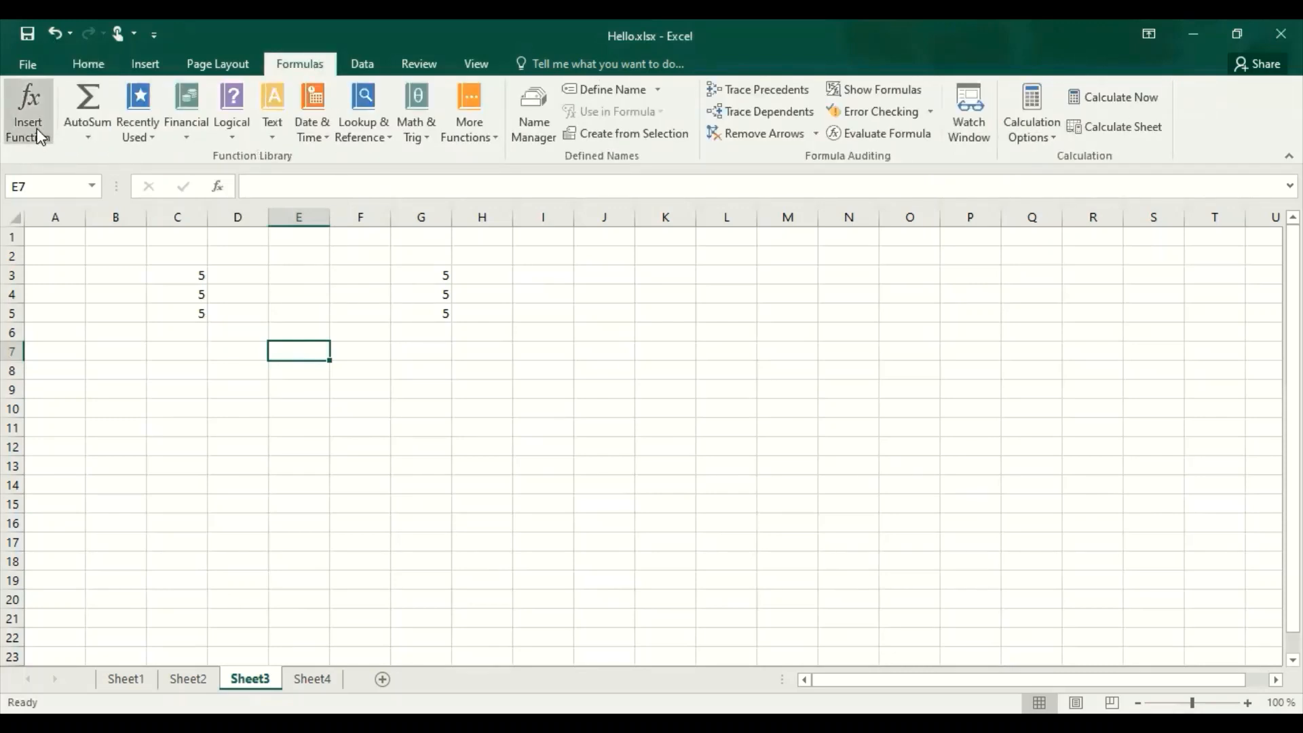
click(28, 112)
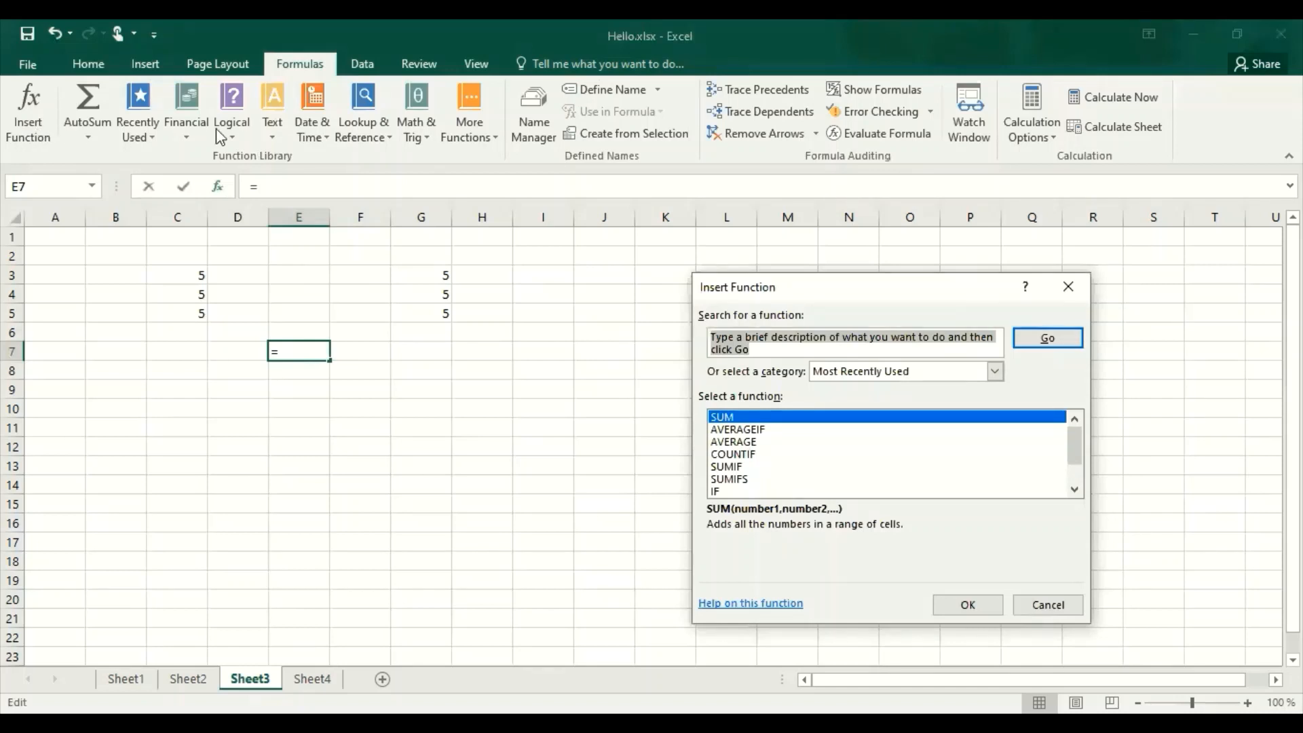
click(754, 417)
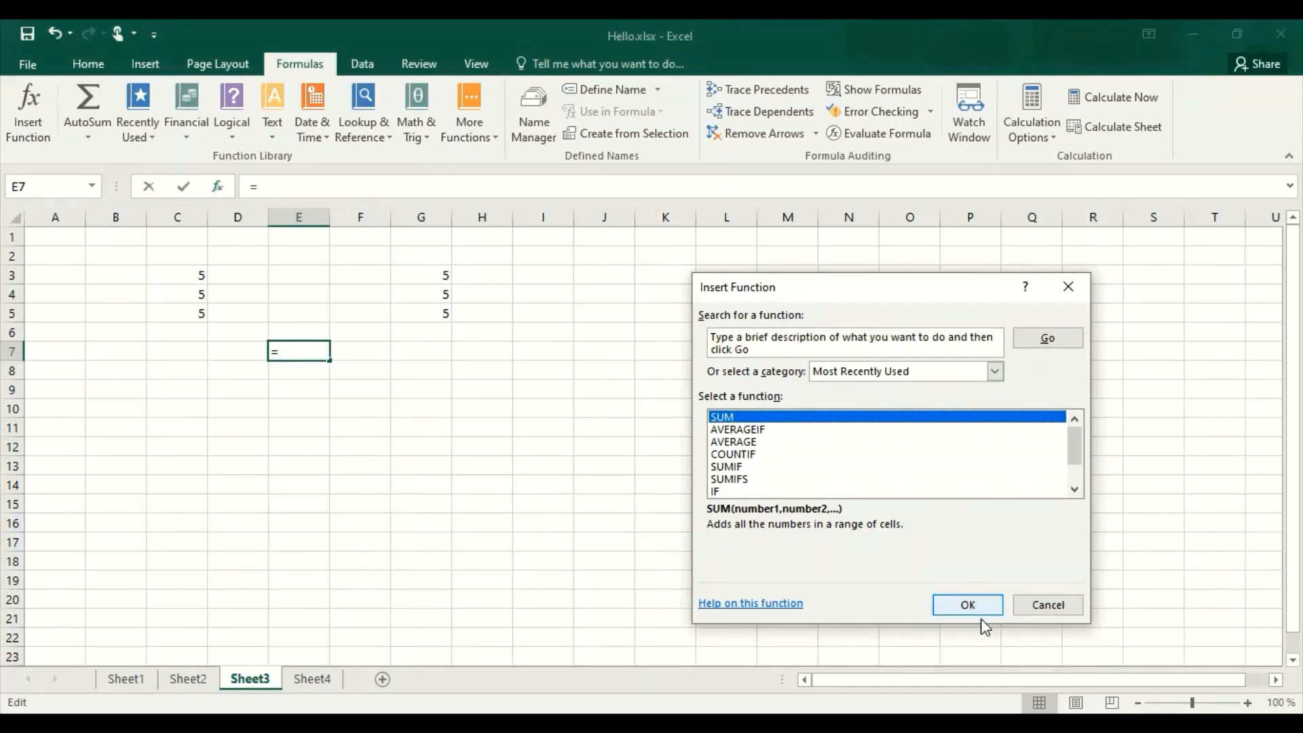
click(966, 604)
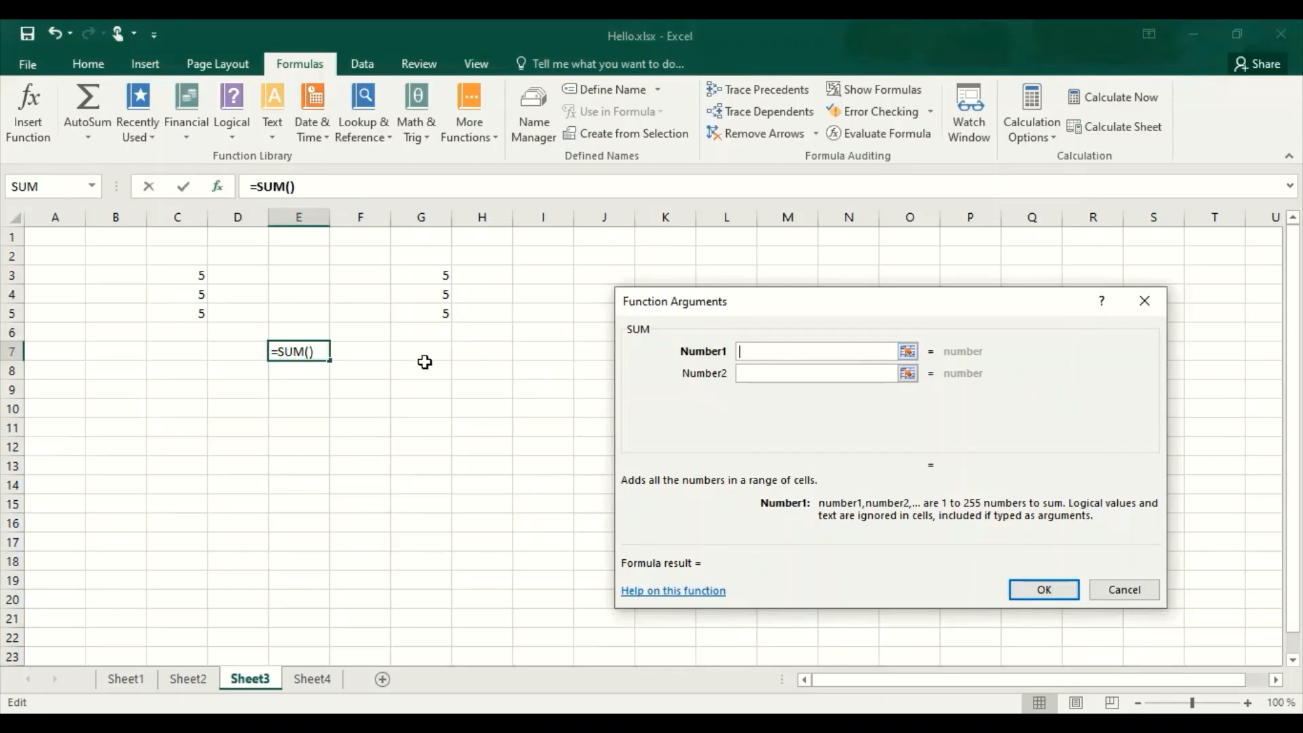
Set the SUM arguments to C3:C5 and G3:G5 and confirm the function.
click(192, 278)
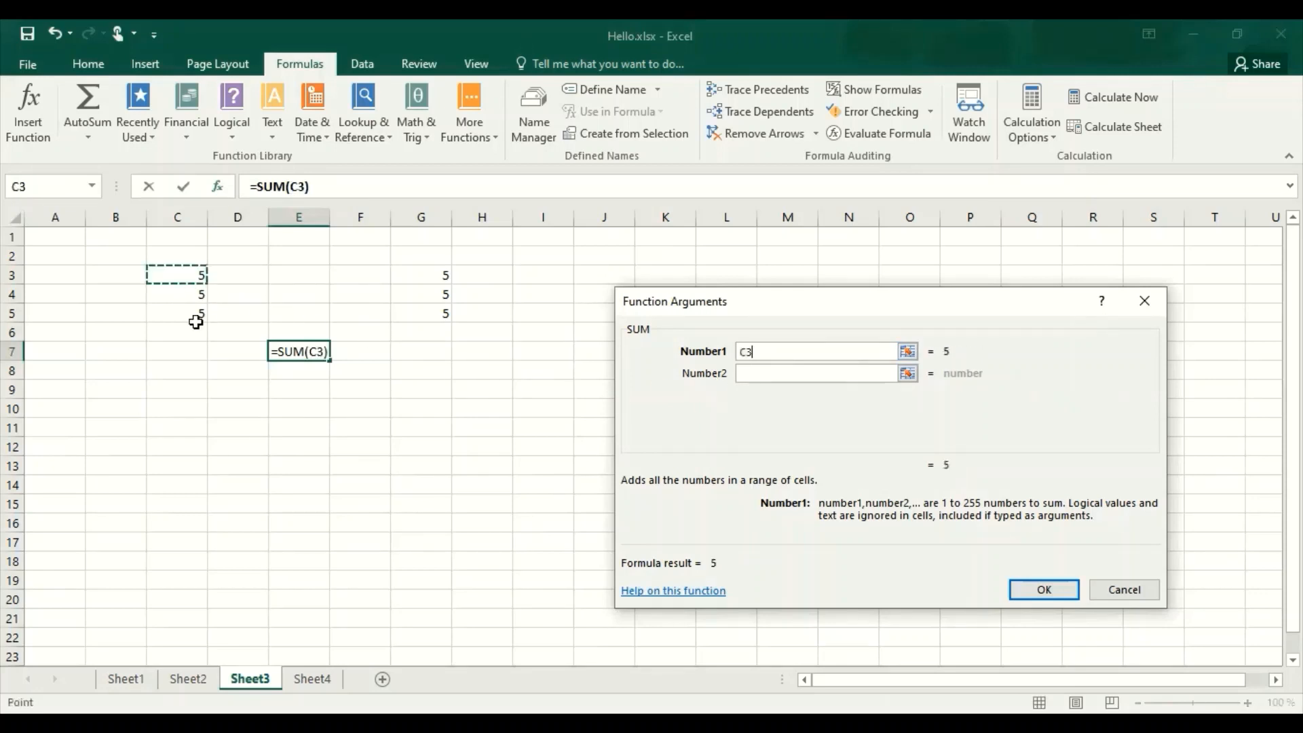
drag(196, 319, 196, 320)
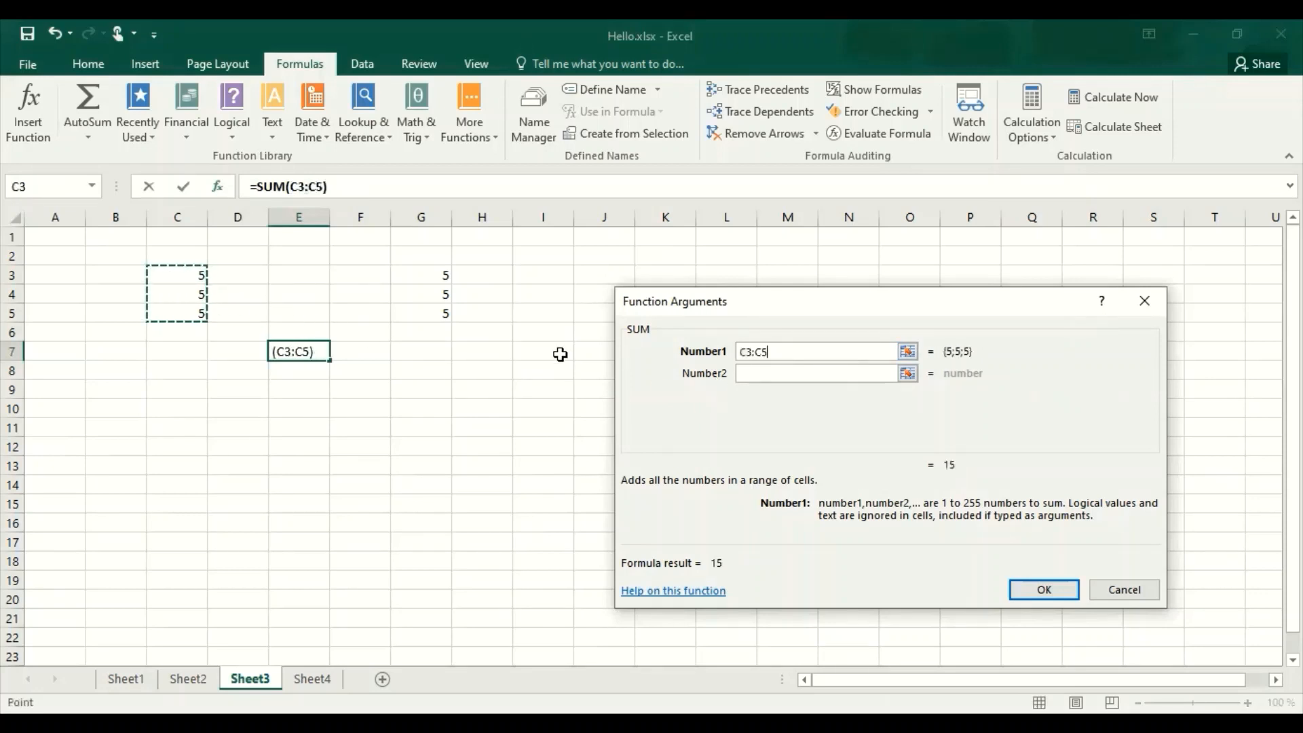
click(769, 376)
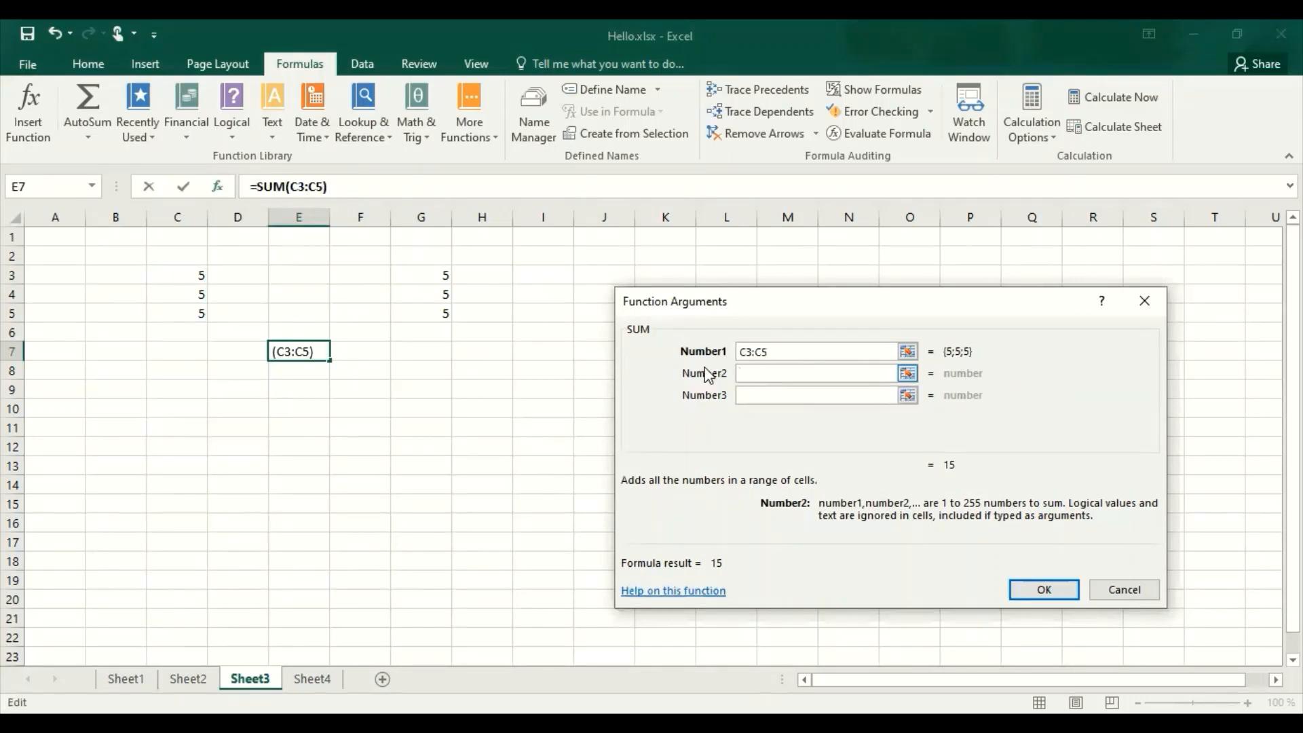
click(442, 277)
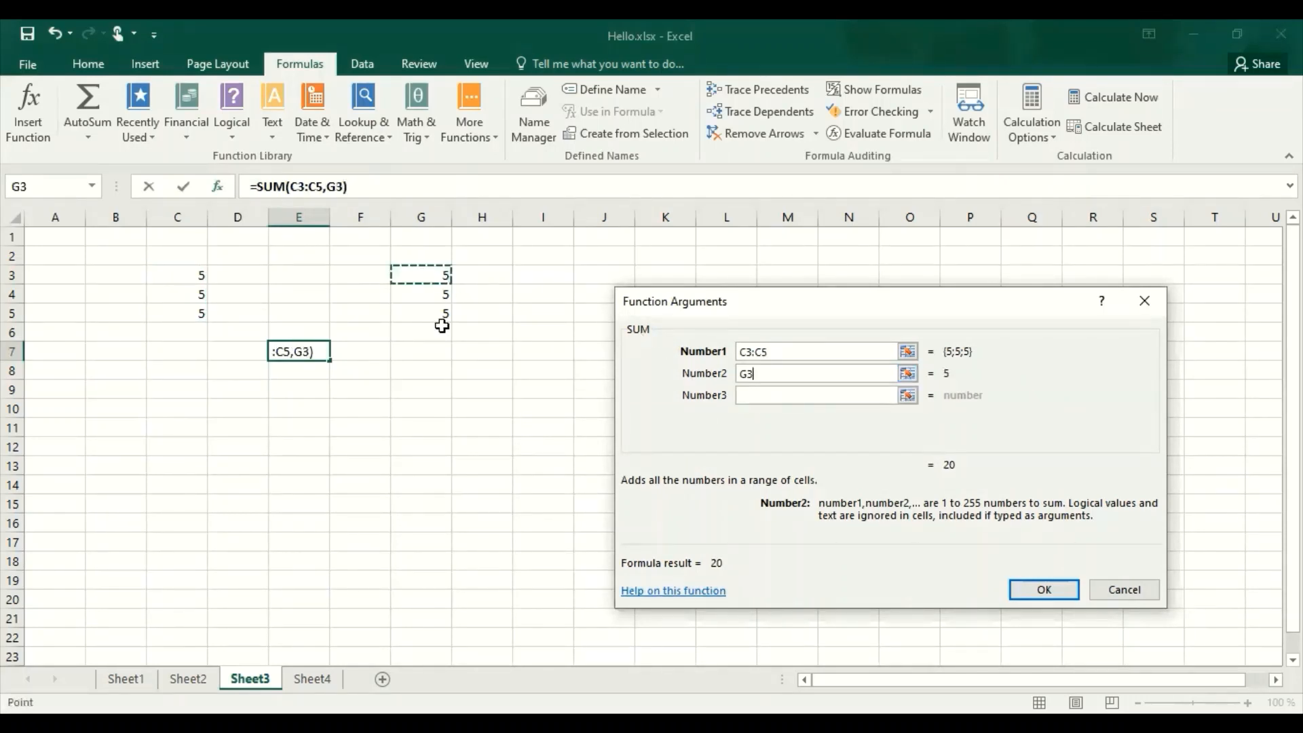
drag(442, 325, 441, 327)
click(442, 288)
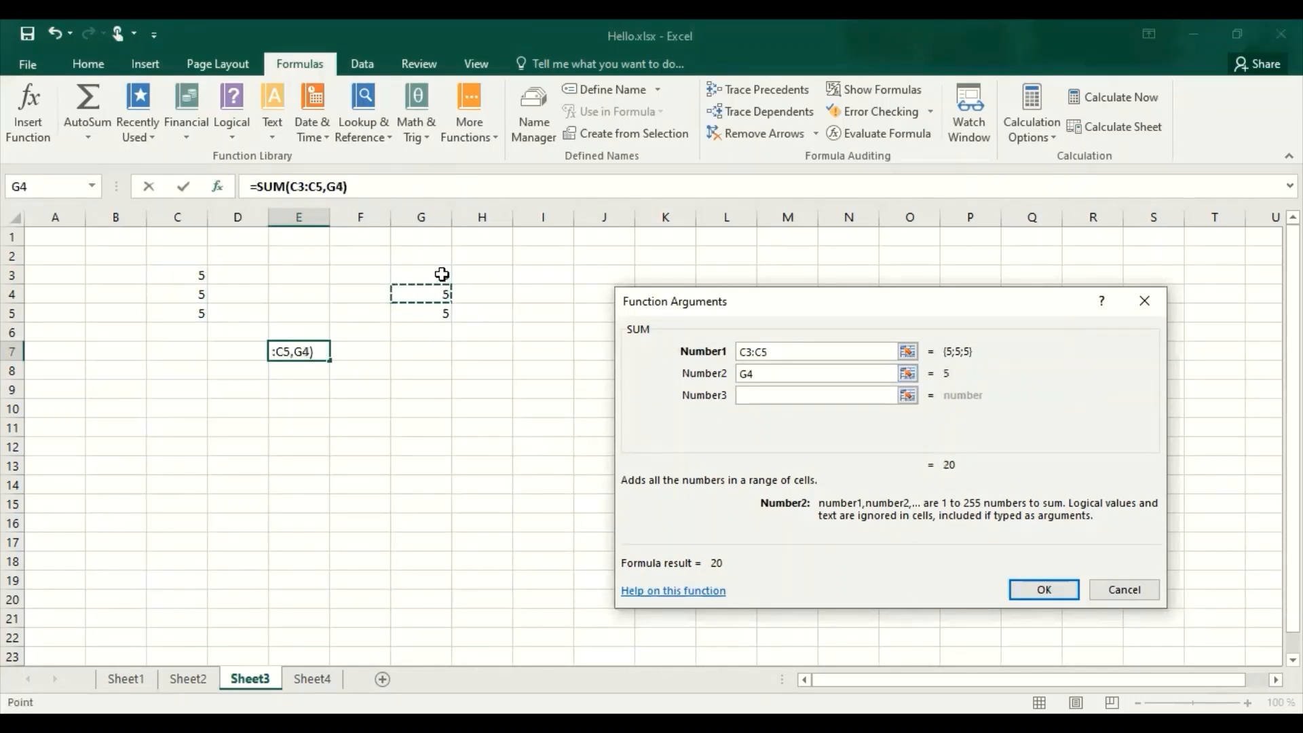
click(442, 276)
shift+click(445, 313)
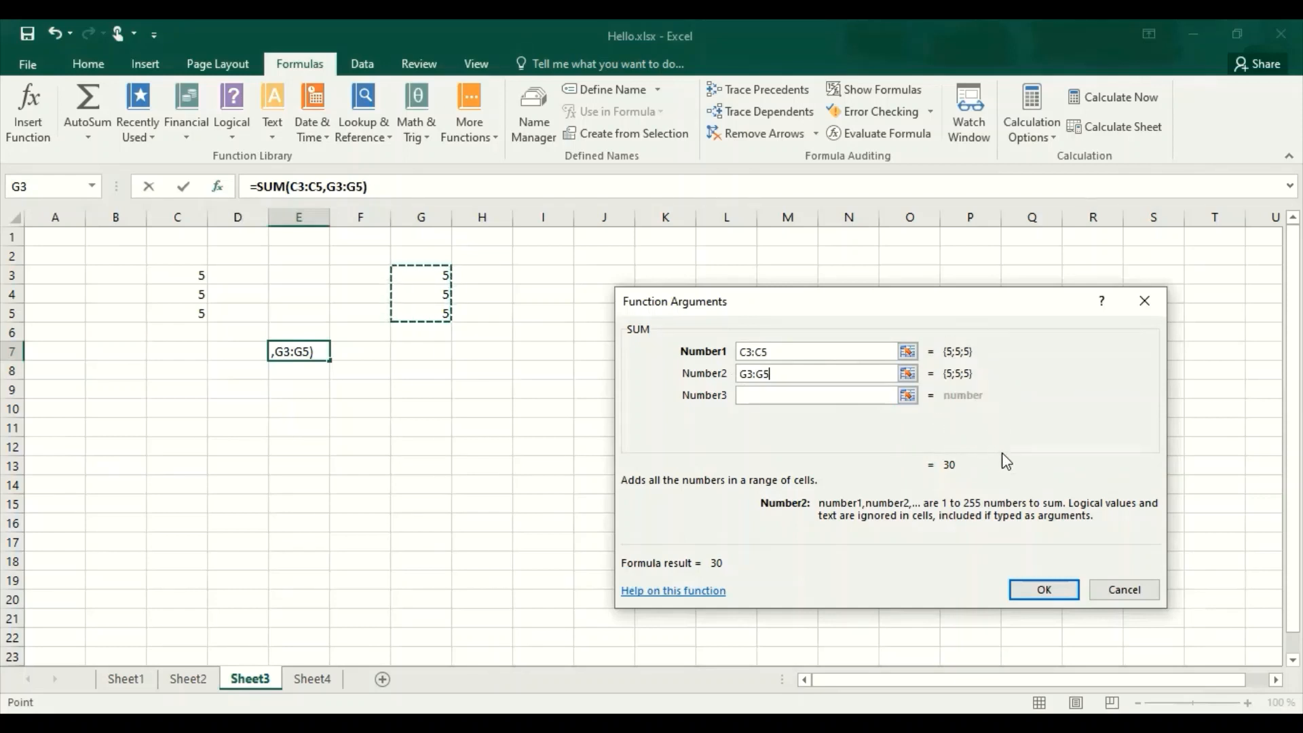
click(1037, 596)
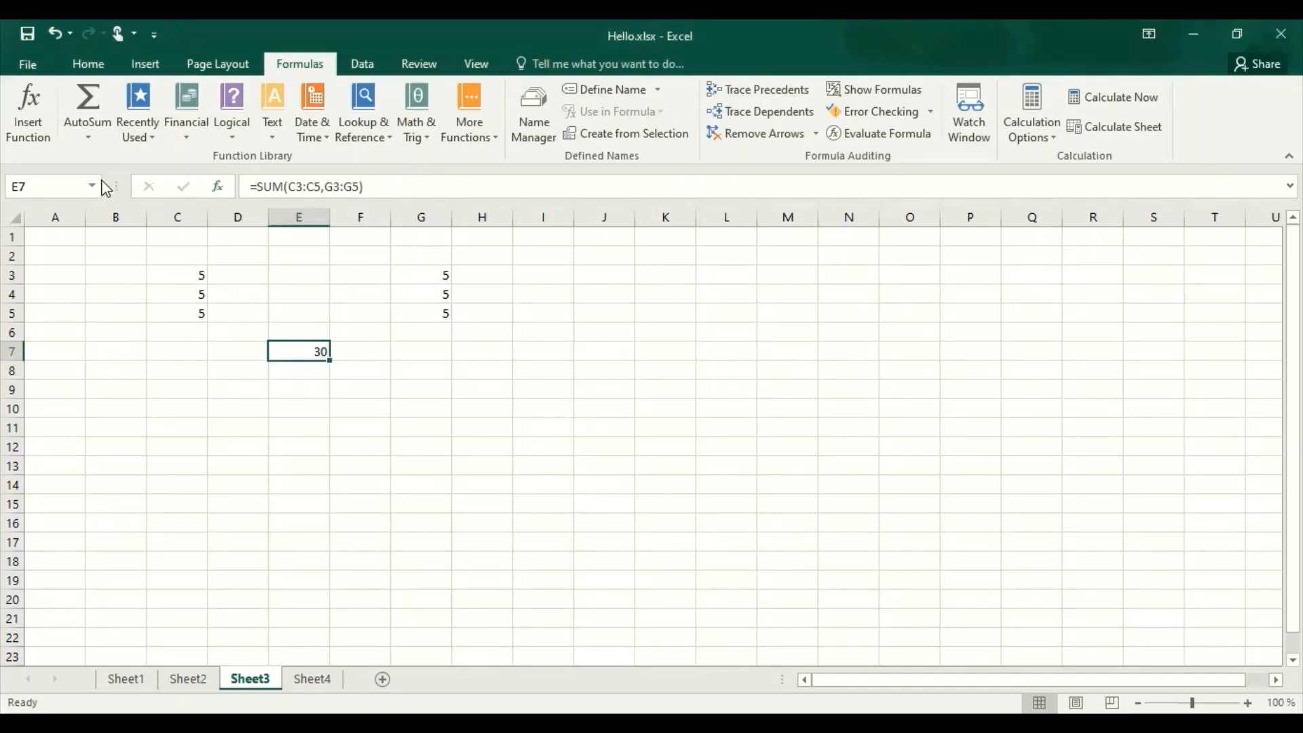
Reopen the function arguments of the SUM formula in E7 to review them, then close the dialog.
click(33, 120)
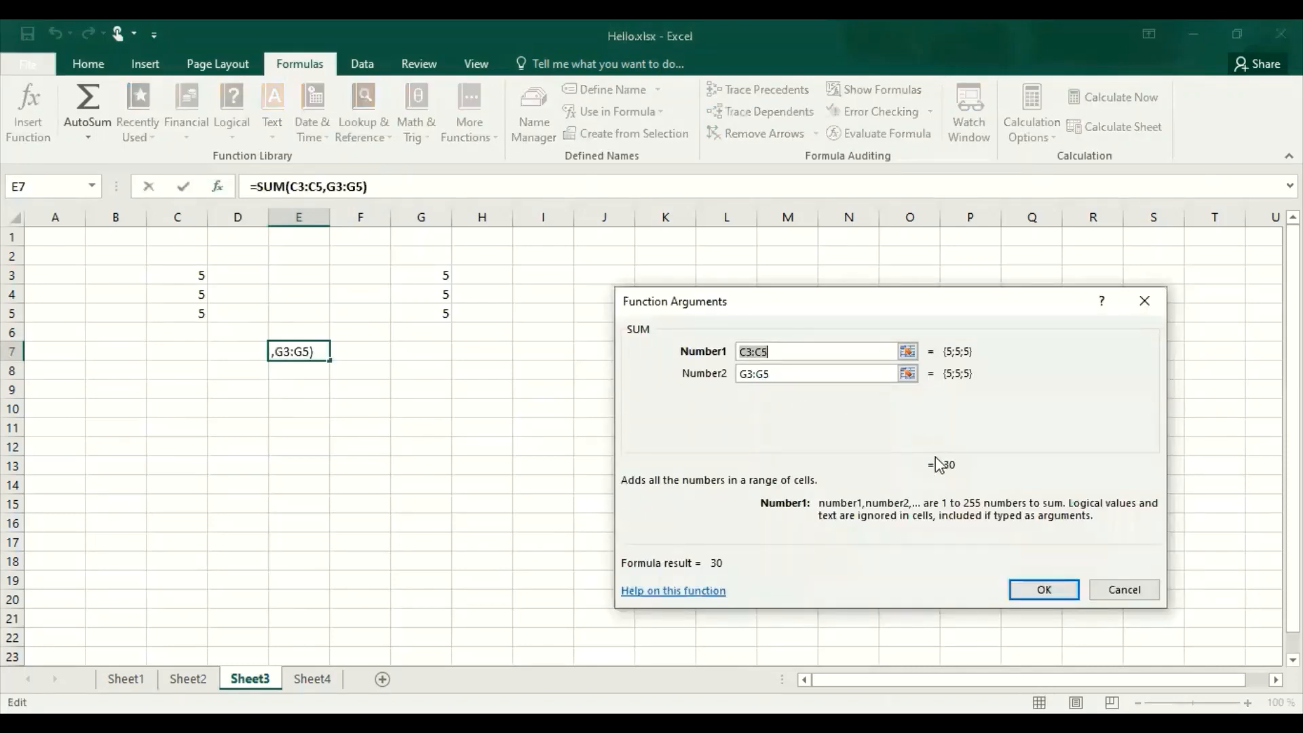
click(1063, 589)
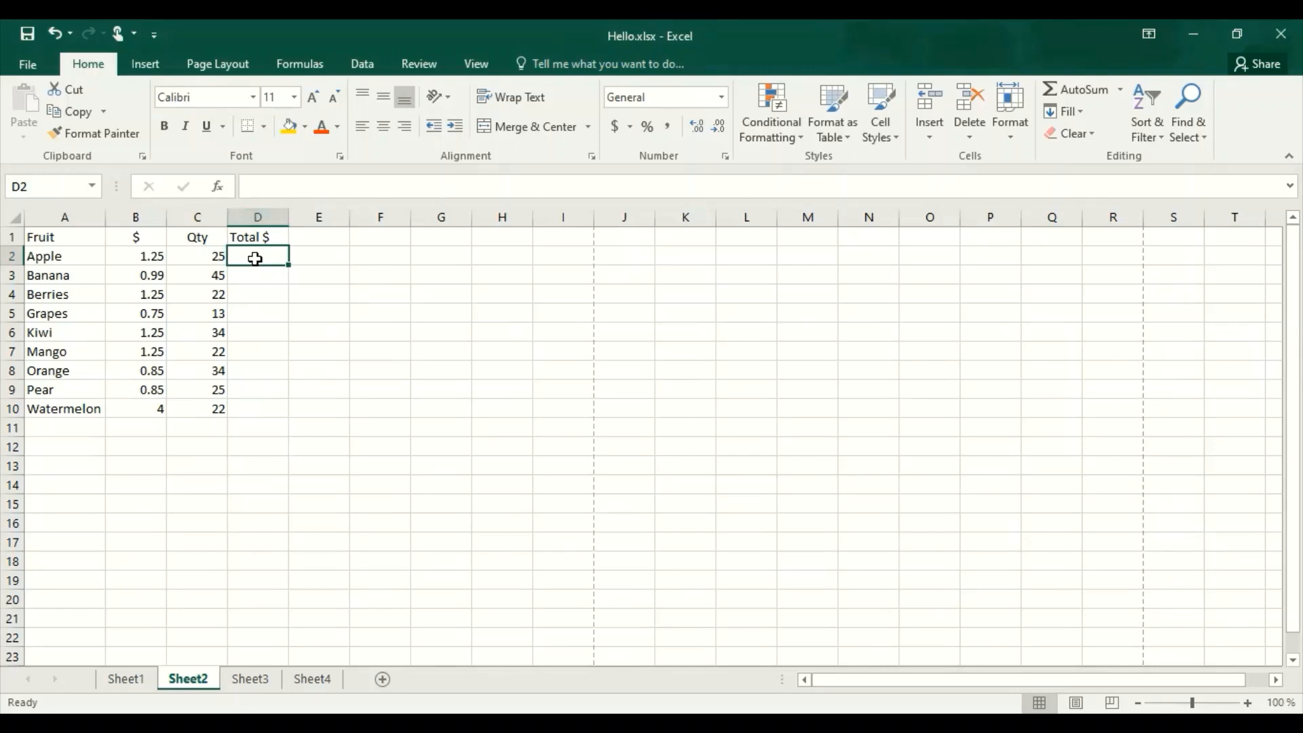
On Sheet2, enter a formula in D2 multiplying the price in B2 by the quantity in C2.
text(=)
click(157, 256)
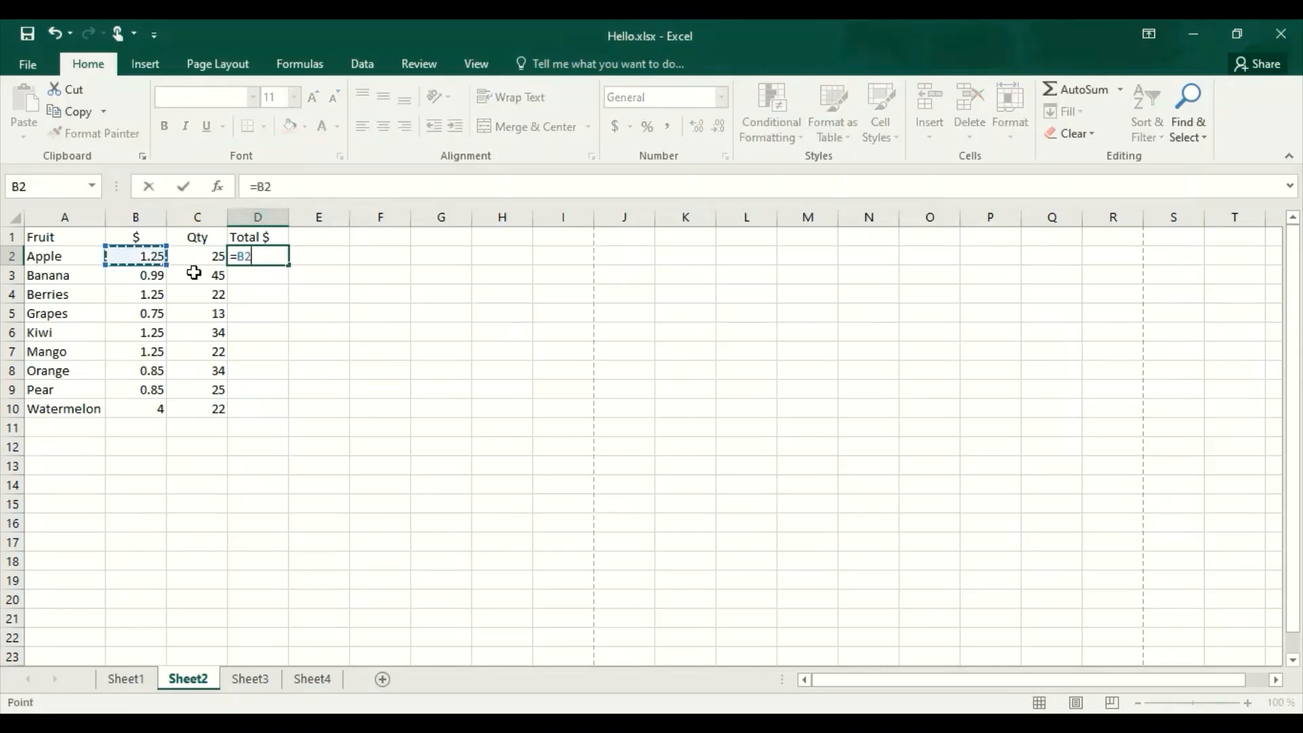
text(*)
click(218, 257)
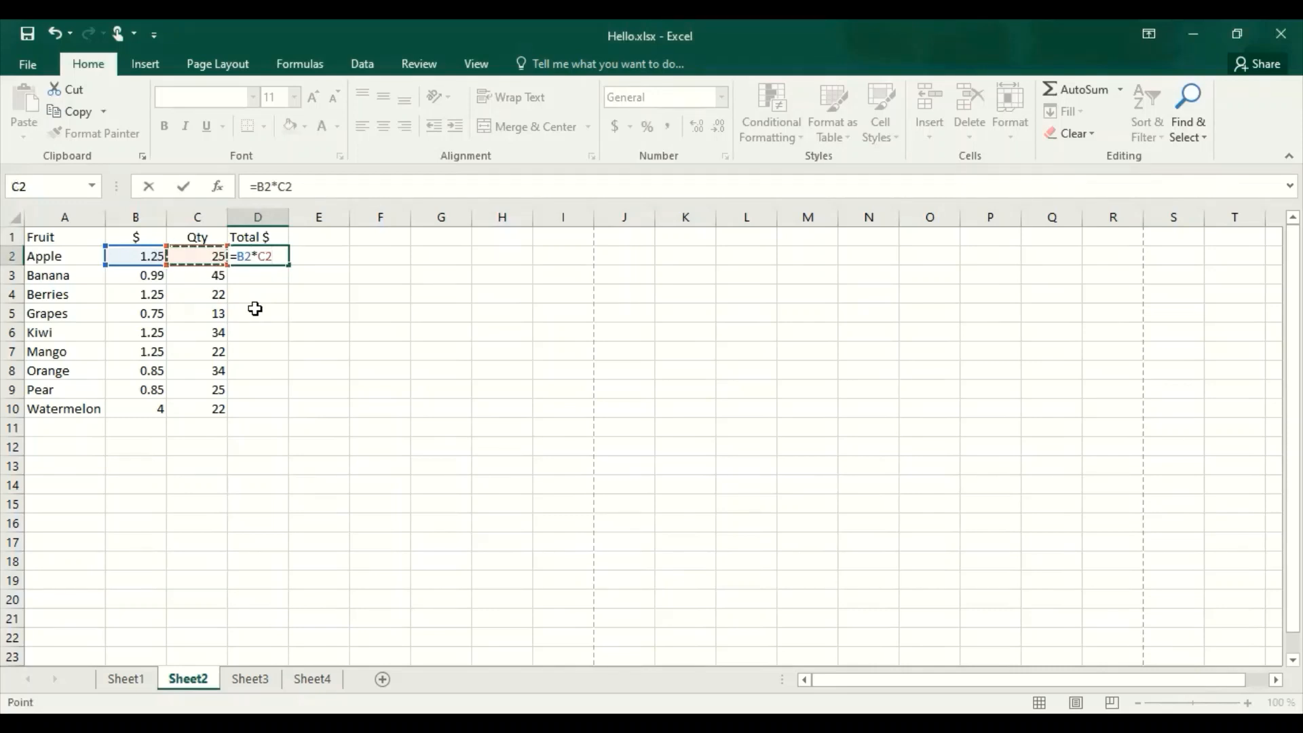
key(Return)
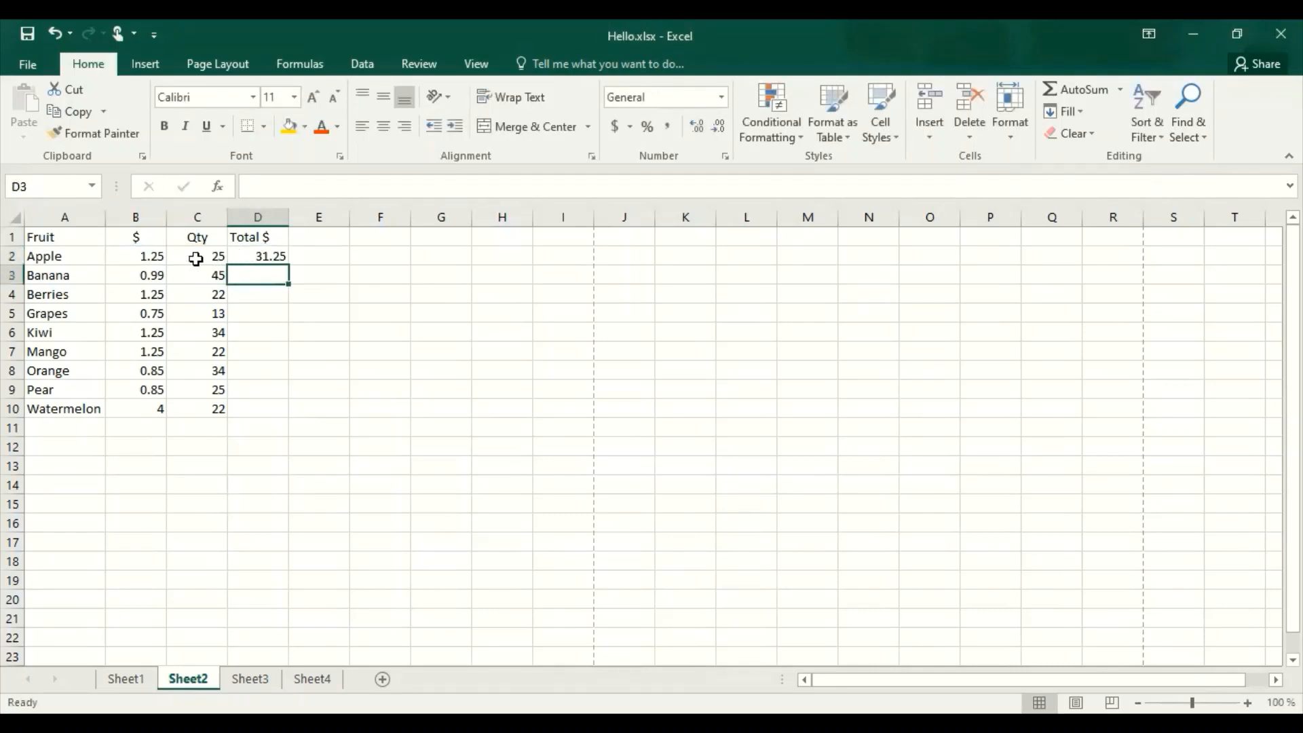
Copy the D2 formula down the Total $ column through D10.
click(250, 256)
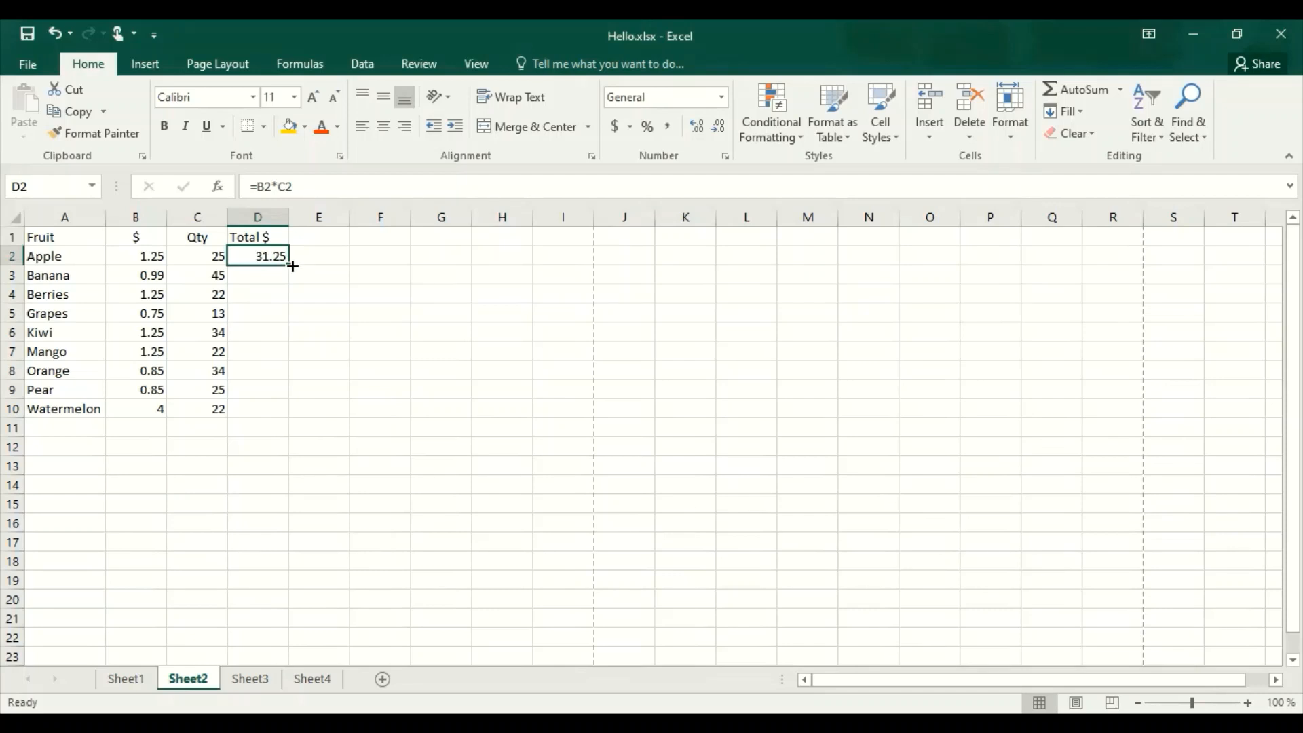
drag(292, 266, 287, 414)
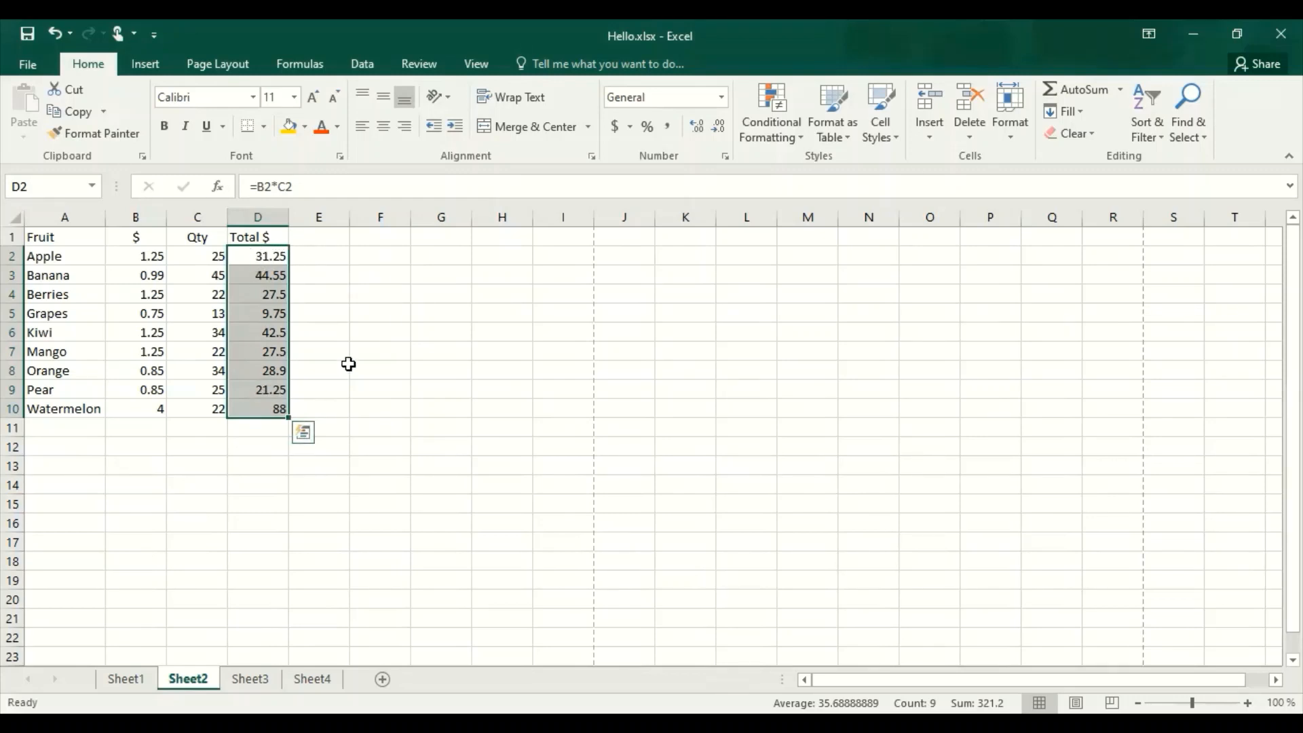
Inspect the copied formulas in D2 and D8 to check their cell references.
click(350, 319)
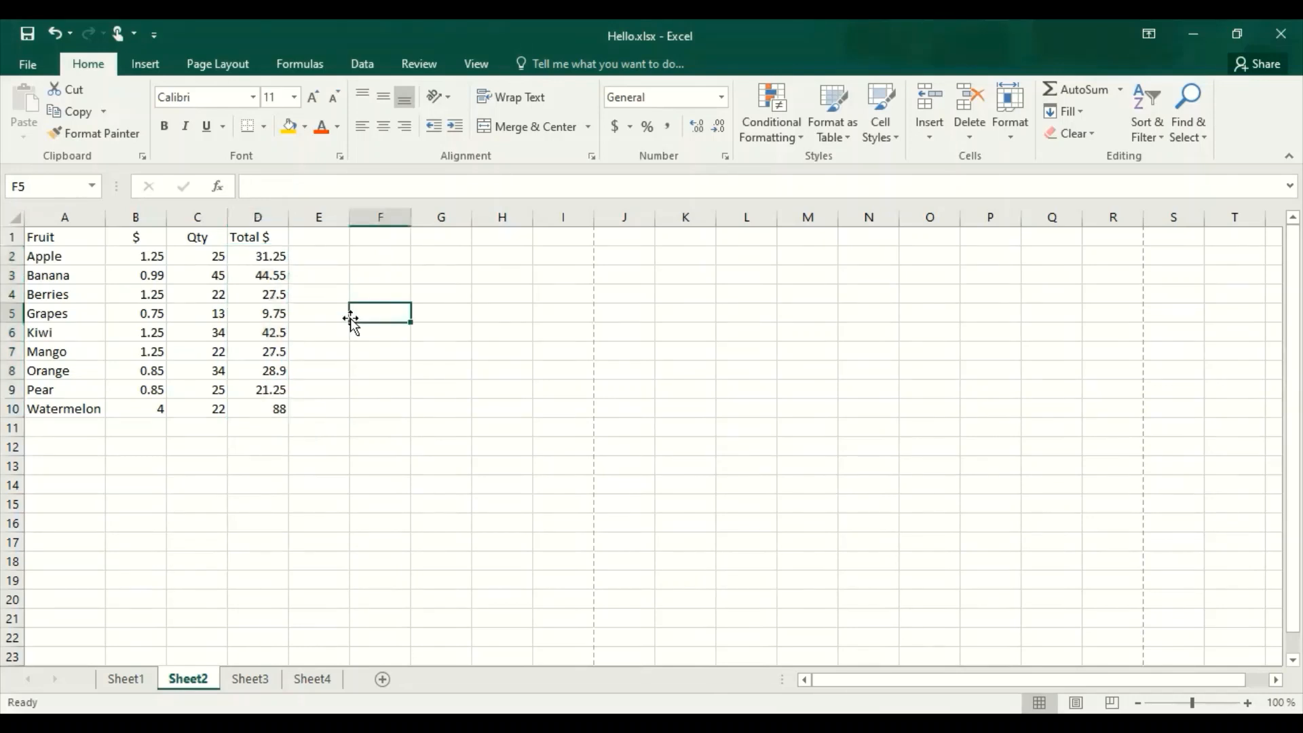
click(274, 262)
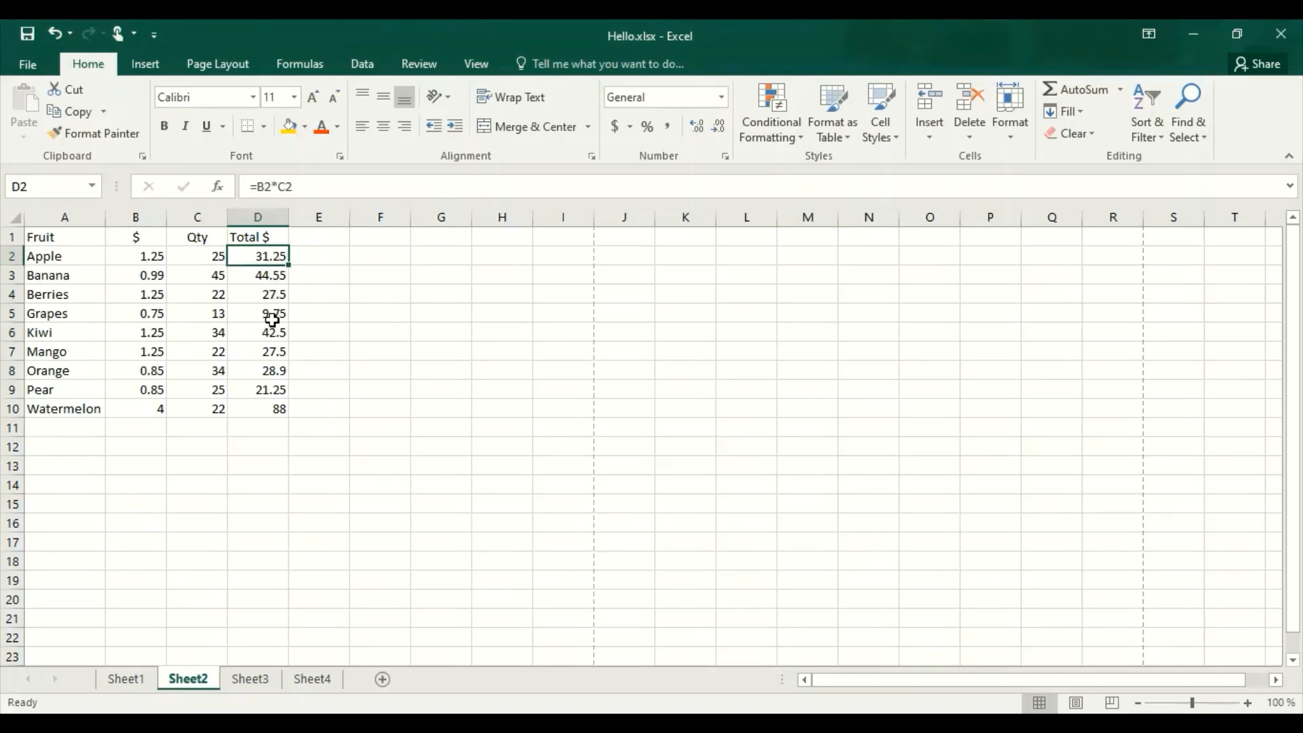
double_click(274, 370)
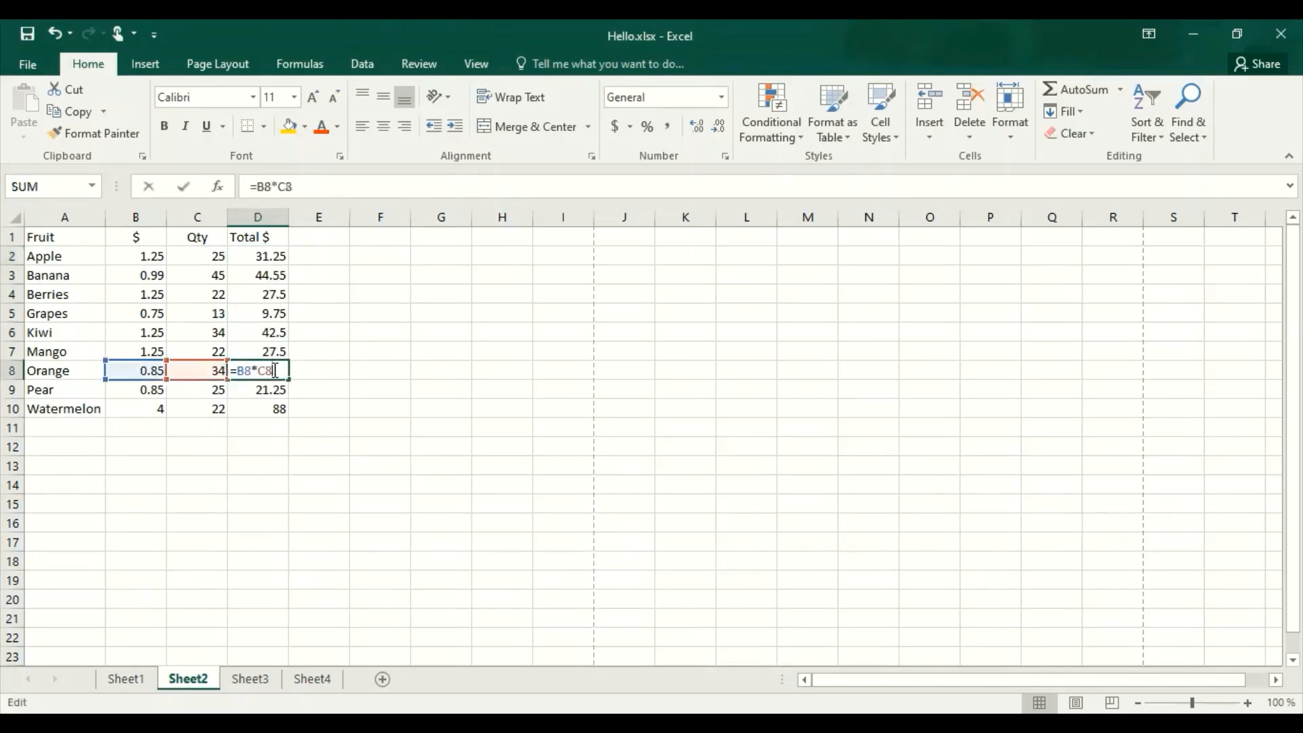